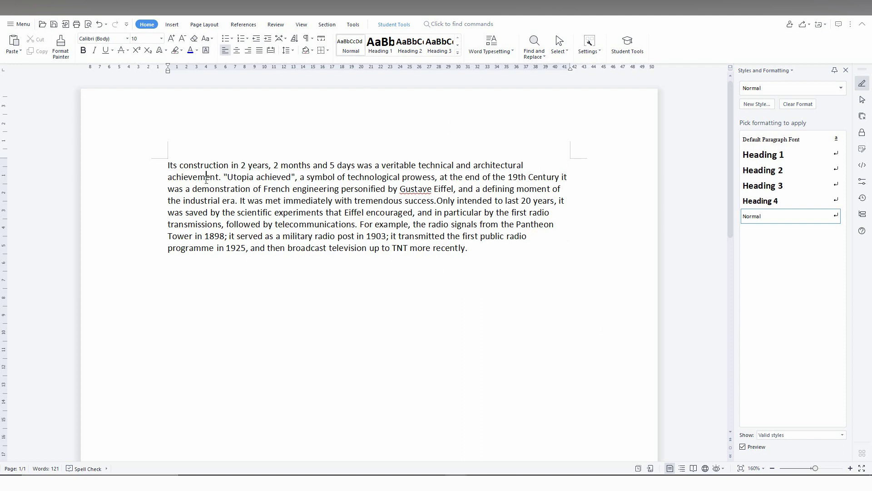
Add an All Borders box around the paragraph, then undo it
{"action": "left_click", "coordinate": [326, 54]}
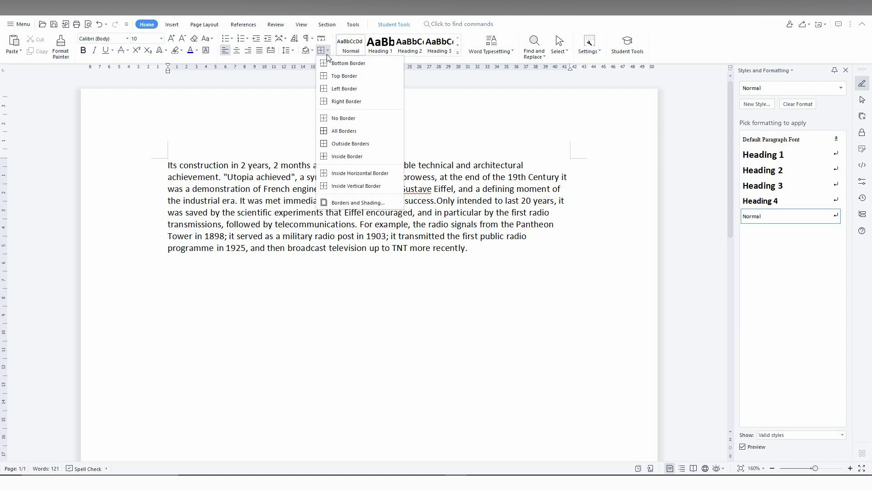
{"action": "left_click", "coordinate": [336, 130]}
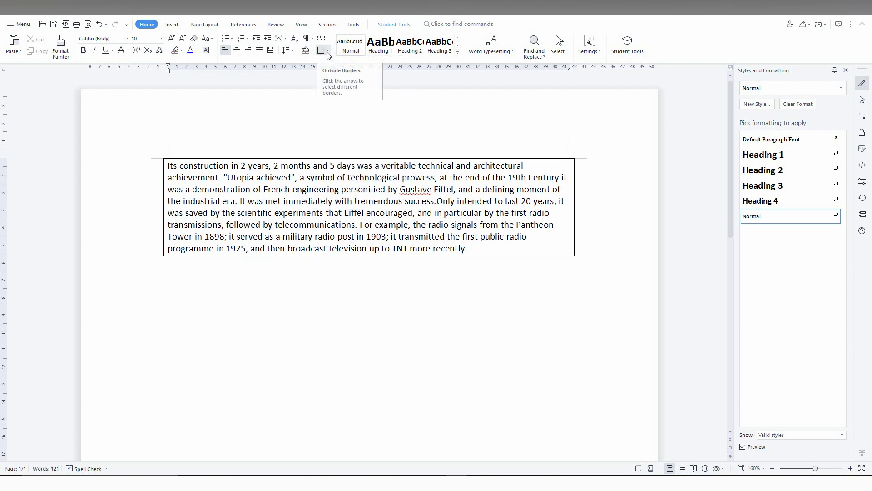
{"action": "key", "text": "ctrl+z"}
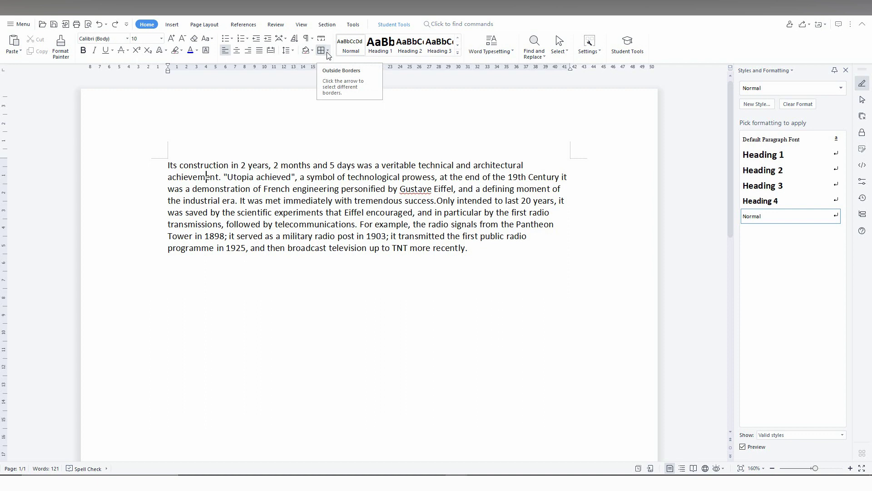
{"action": "left_click", "coordinate": [327, 51]}
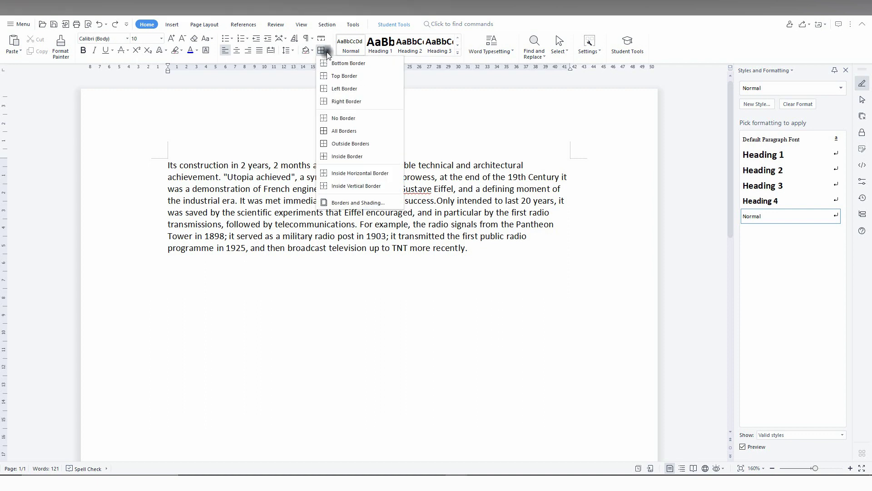
Define a Custom wavy 0.75 pt border in Borders and Shading and apply it to the paragraph
{"action": "left_click", "coordinate": [345, 200]}
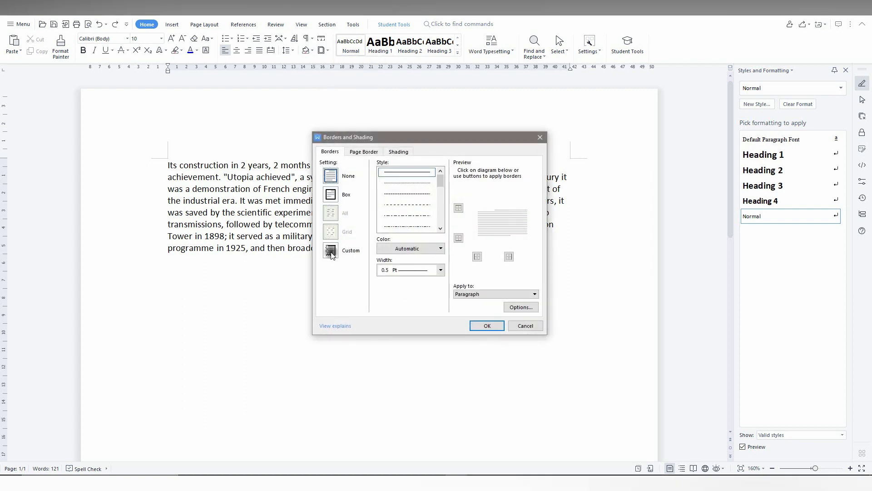
{"action": "left_click", "coordinate": [332, 253]}
{"action": "left_click_drag", "start_coordinate": [441, 183], "coordinate": [441, 217]}
{"action": "left_click", "coordinate": [414, 183]}
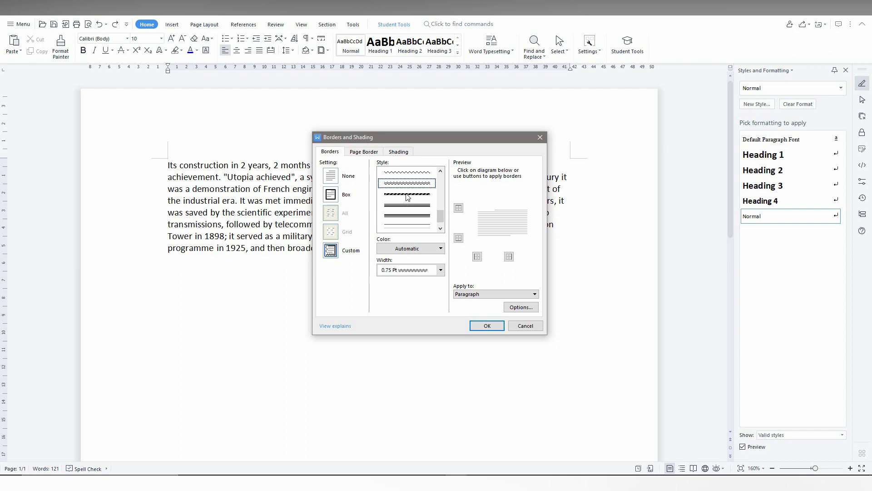
{"action": "left_click", "coordinate": [408, 194]}
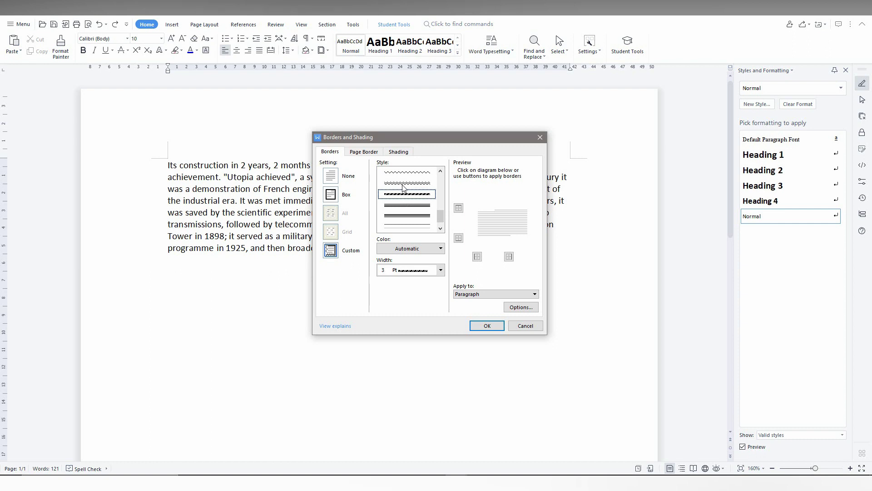
{"action": "left_click", "coordinate": [402, 184]}
{"action": "left_click", "coordinate": [485, 325]}
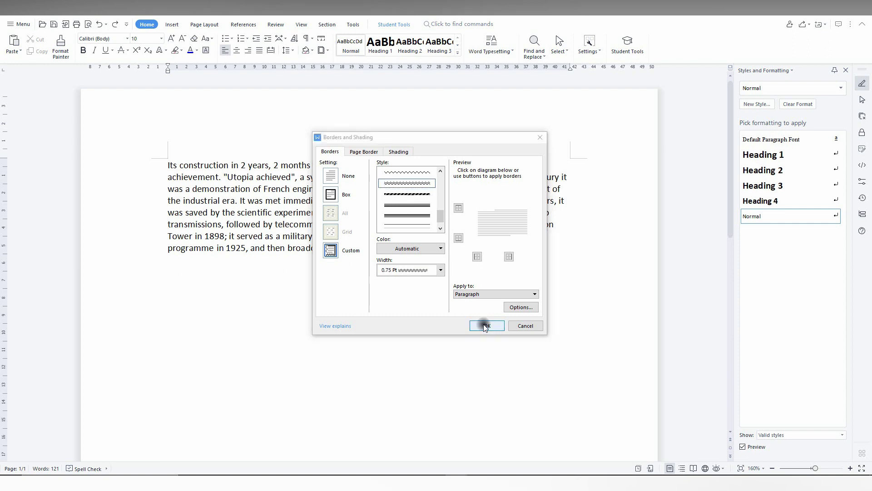
{"action": "left_click", "coordinate": [327, 51]}
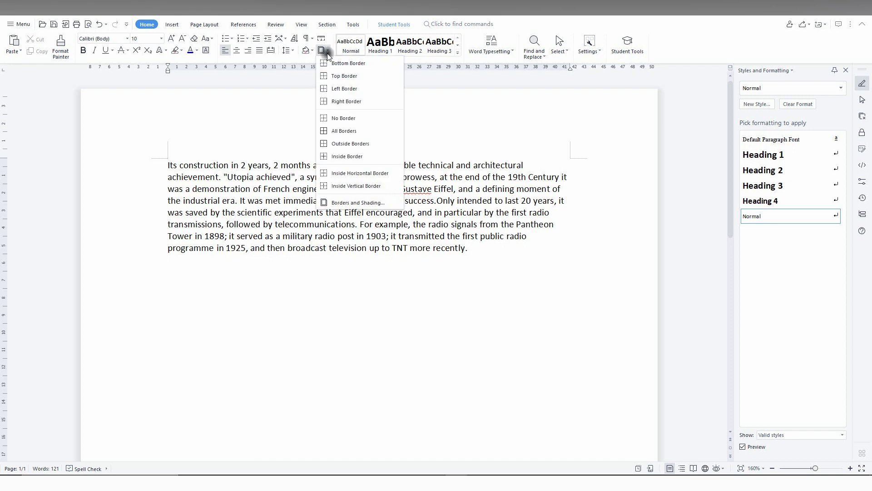
{"action": "left_click", "coordinate": [349, 130]}
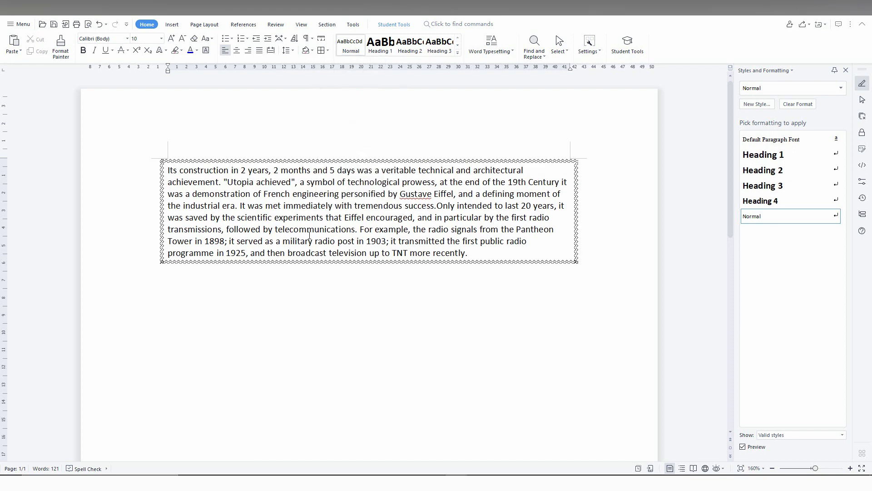
Change the paragraph border to a Box with the thick hatched 3 pt line style
{"action": "left_click", "coordinate": [327, 50]}
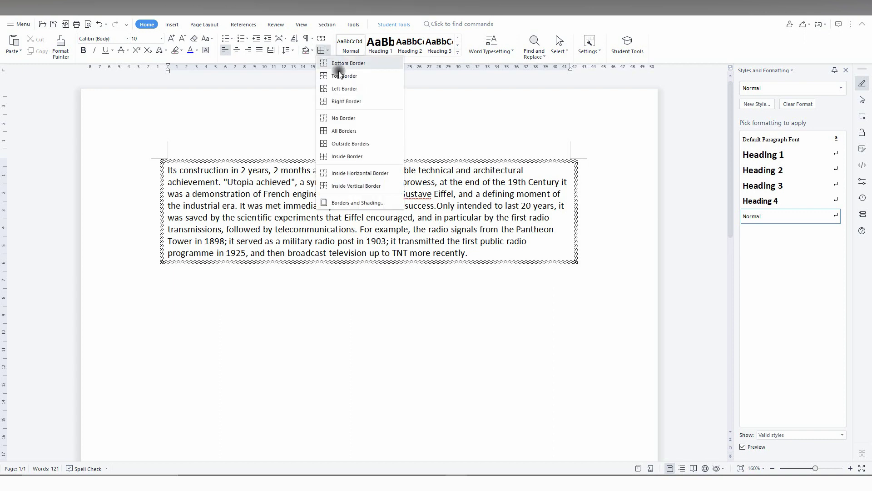
{"action": "left_click", "coordinate": [355, 202]}
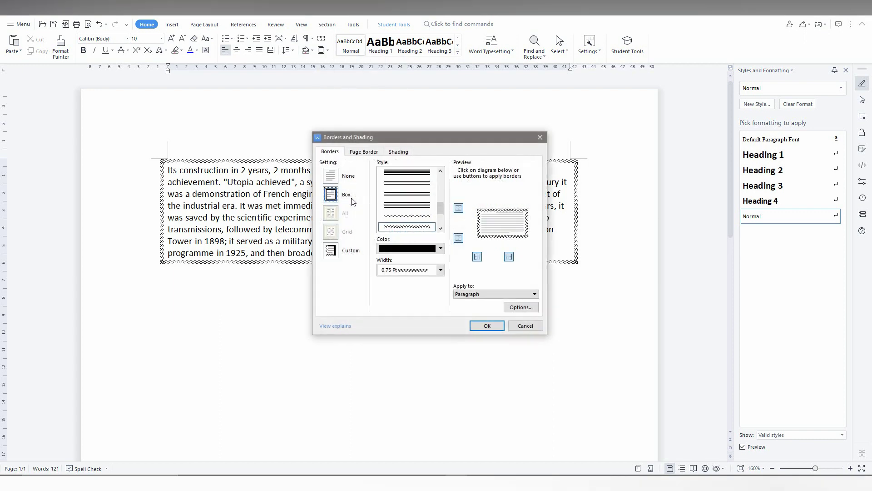
{"action": "scroll", "coordinate": [421, 225], "scroll_direction": "down", "scroll_amount": 1}
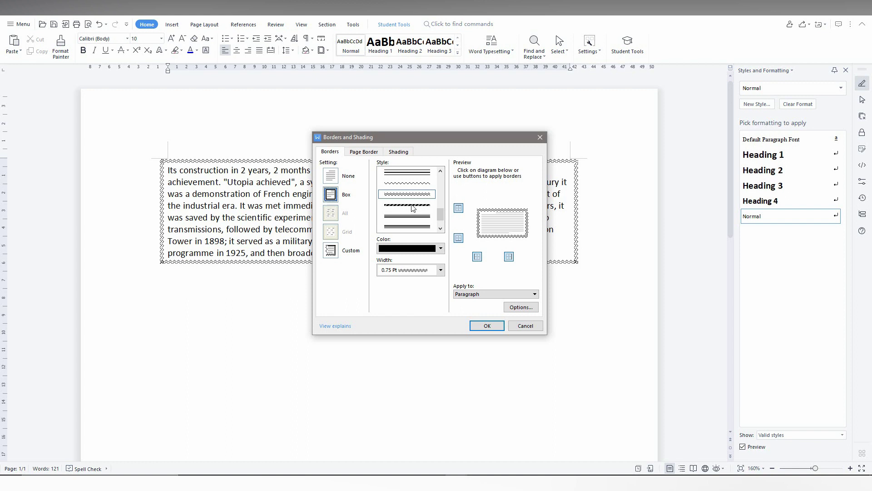
{"action": "left_click", "coordinate": [412, 206]}
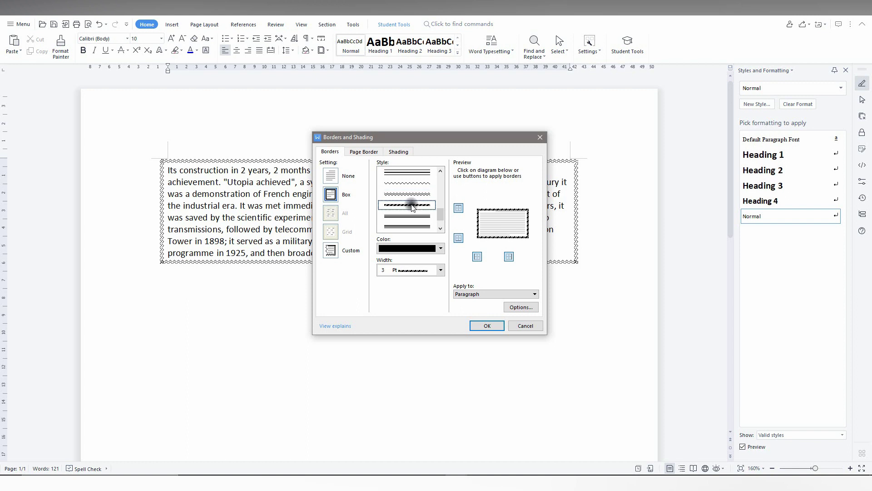
{"action": "left_click", "coordinate": [487, 325]}
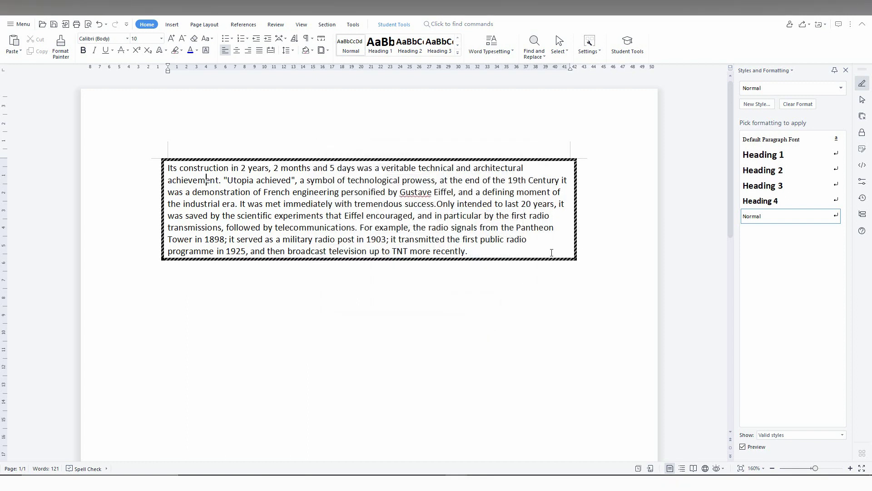
Zoom the page in to 210% to inspect the hatched border
{"action": "left_click", "coordinate": [848, 468]}
{"action": "left_click", "coordinate": [848, 469]}
{"action": "left_click", "coordinate": [848, 469]}
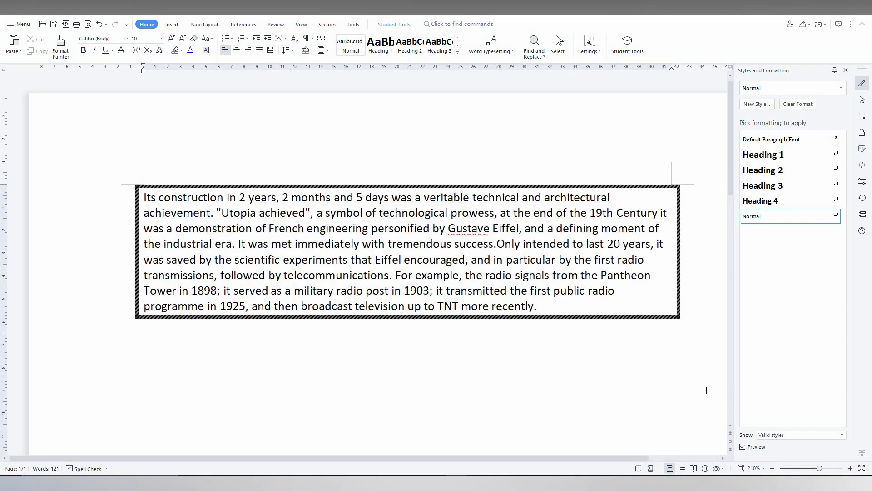